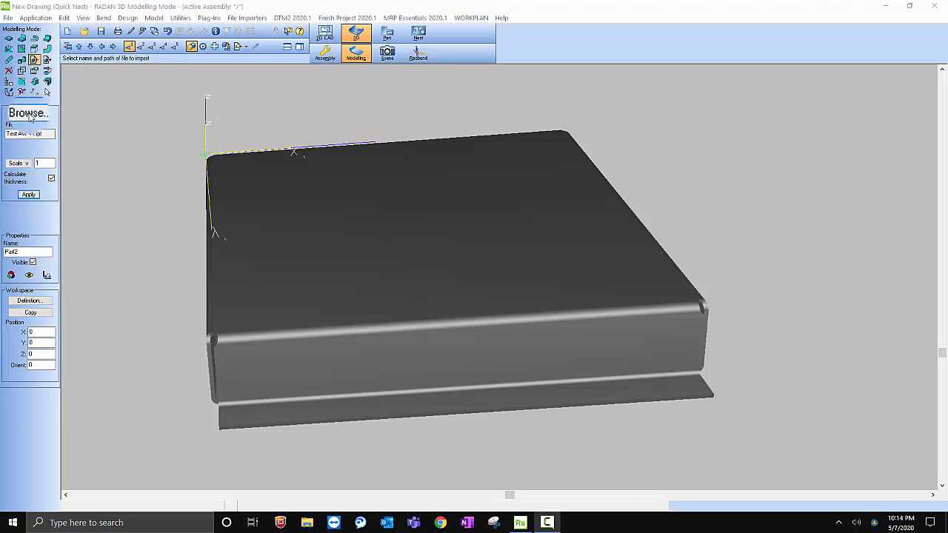
drag(47, 135, 5, 134)
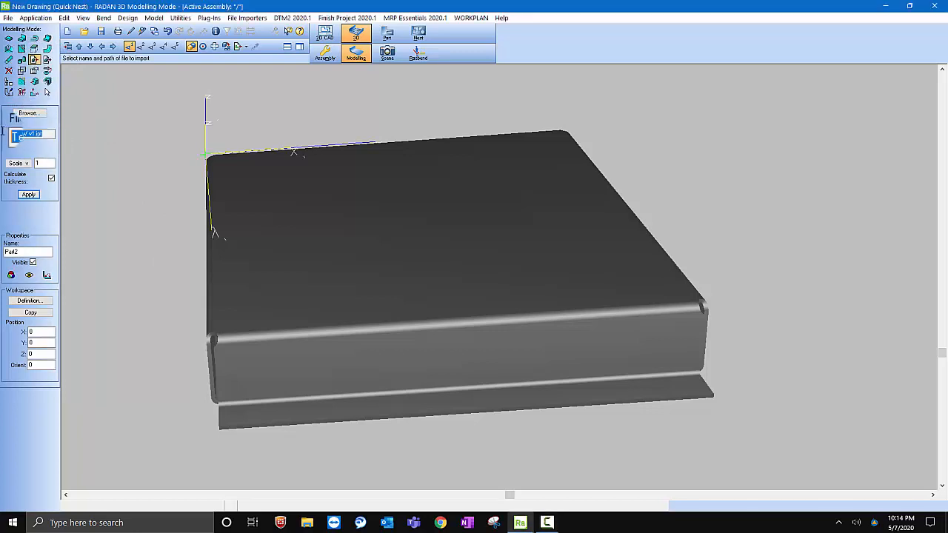
click(46, 135)
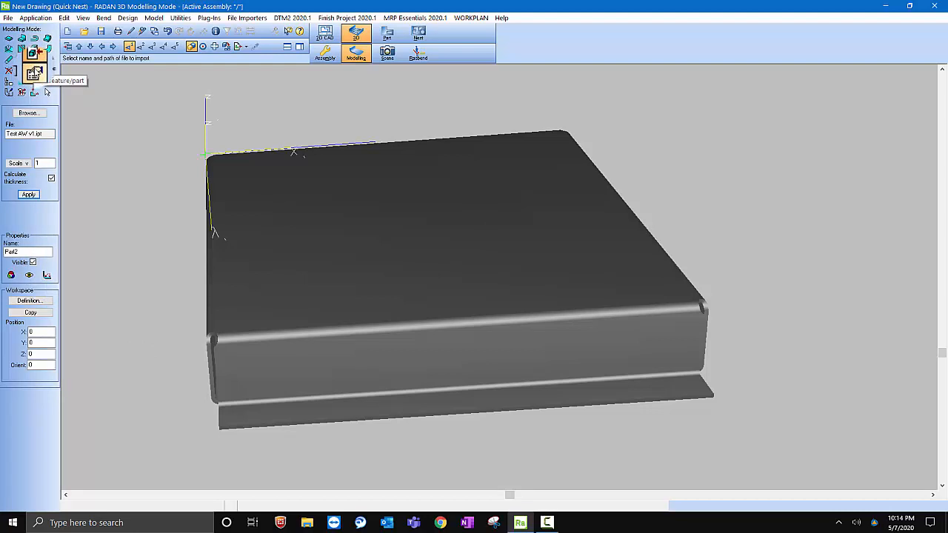
Select the imported box part for editing and open its manufacturing properties
click(33, 72)
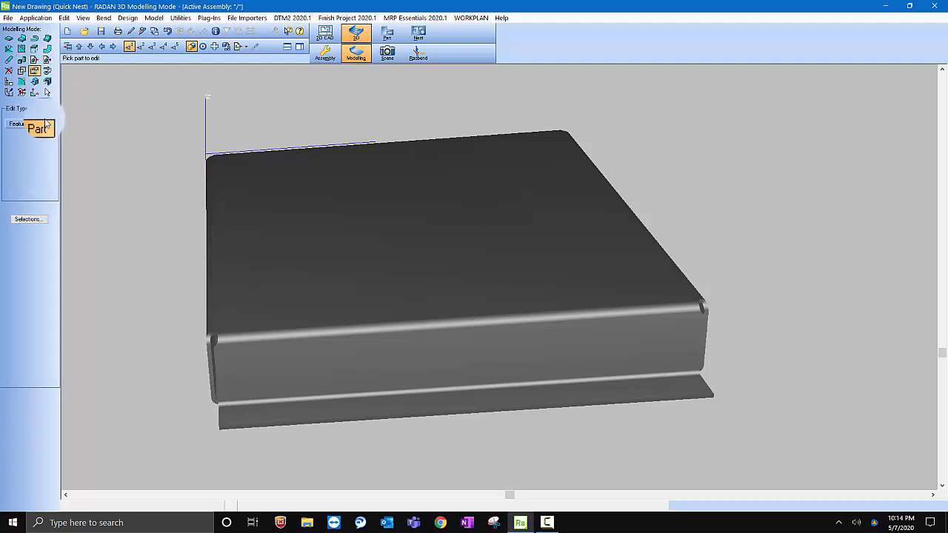
click(393, 238)
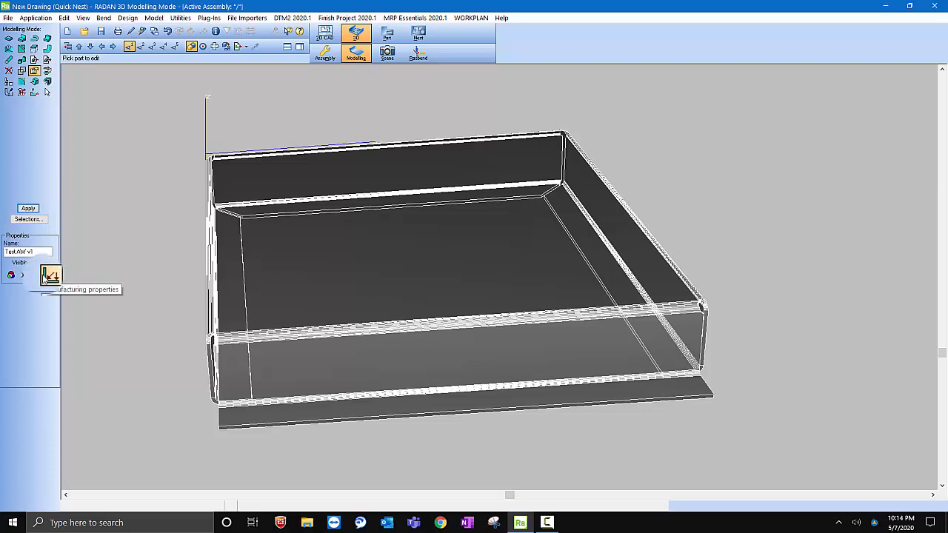
click(47, 275)
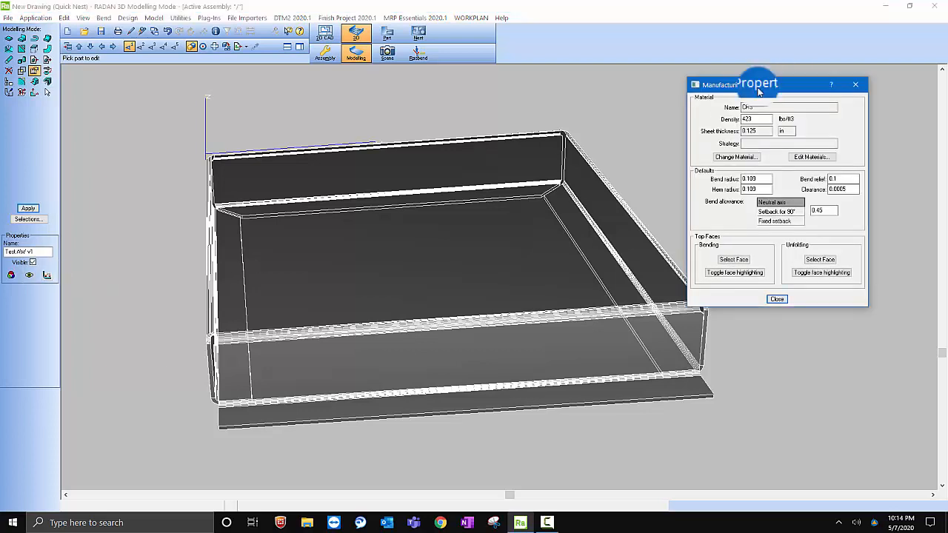
drag(762, 85, 700, 79)
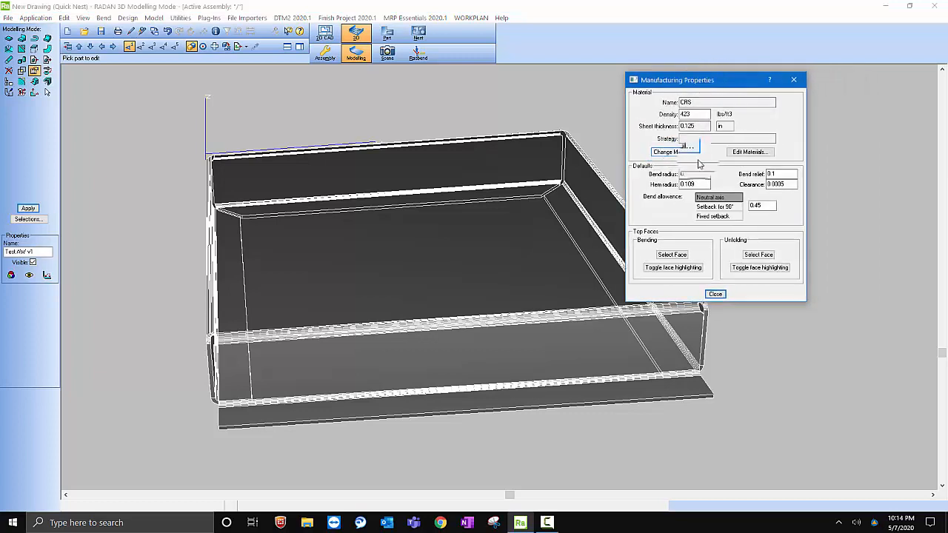
Set the part's CRS material to the standard thickness of 0.157 in
click(662, 153)
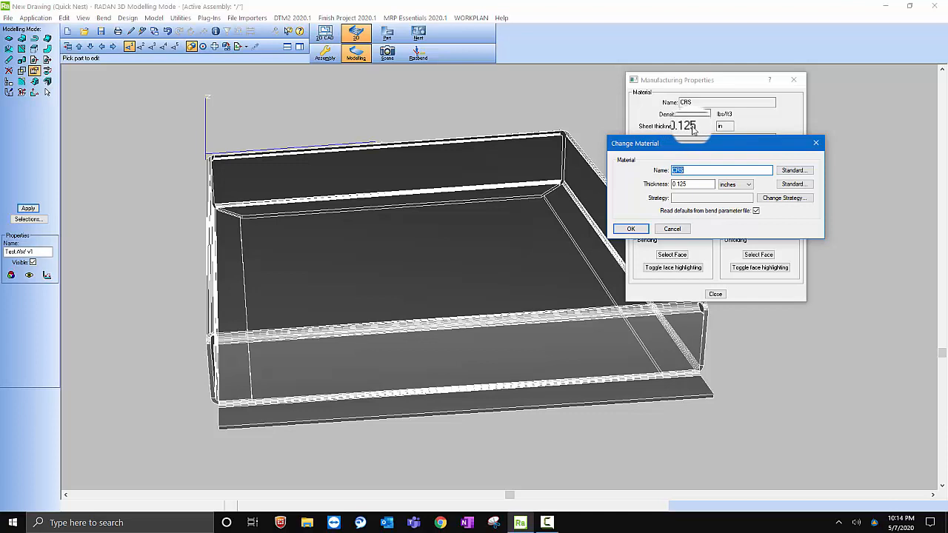
click(794, 184)
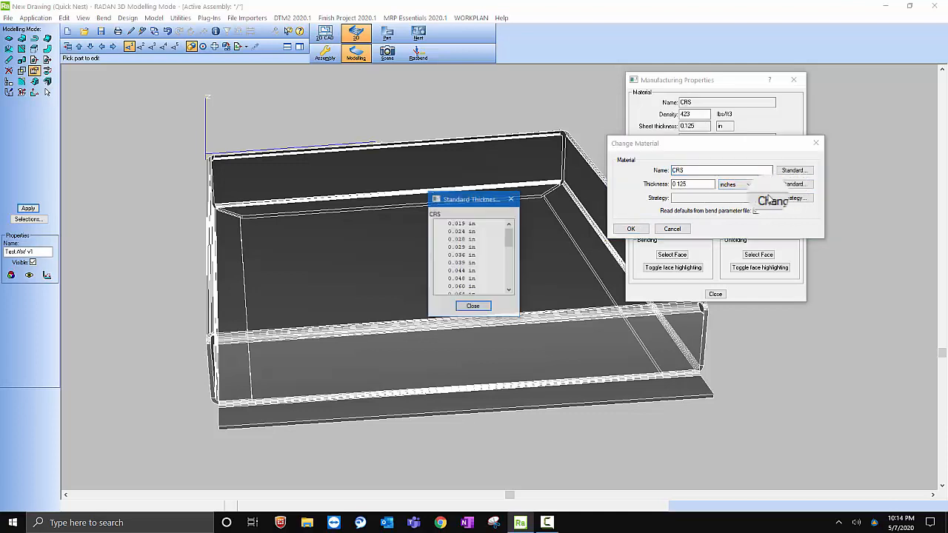
drag(509, 238, 510, 265)
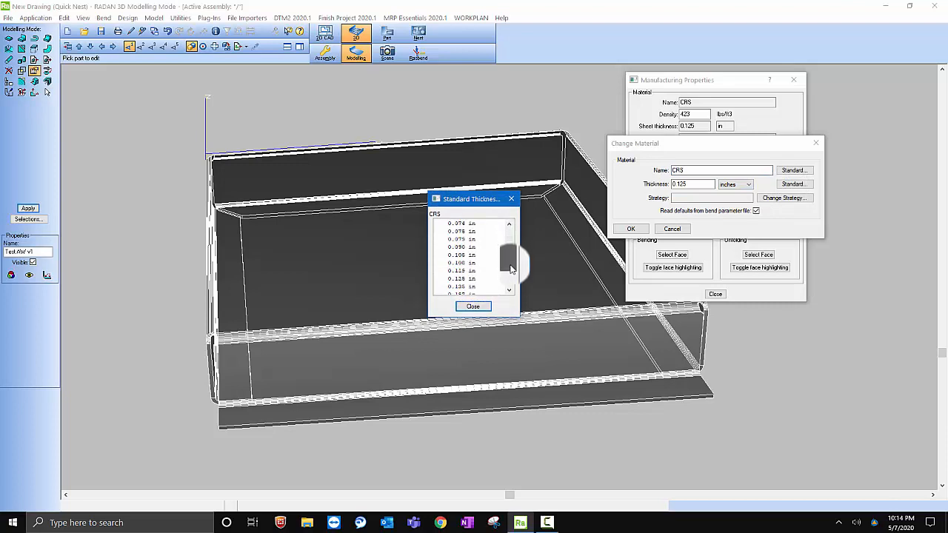
double_click(461, 286)
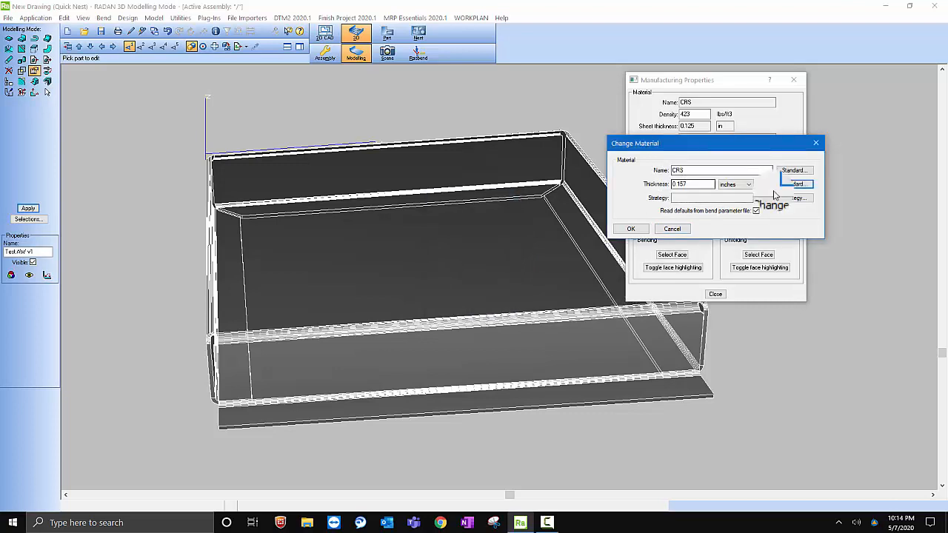
click(628, 229)
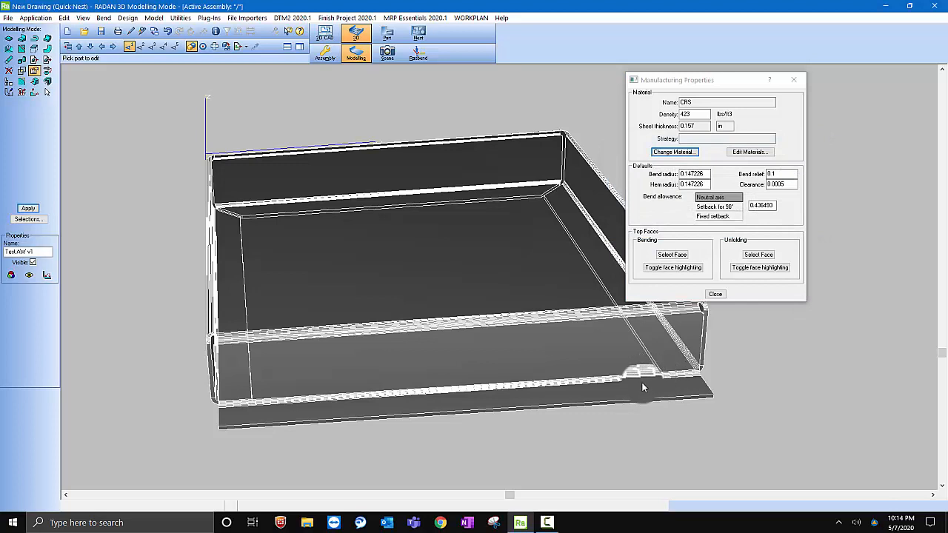
Set the part's CRS material to the standard thickness of 0.119 in and apply the part edit
click(693, 152)
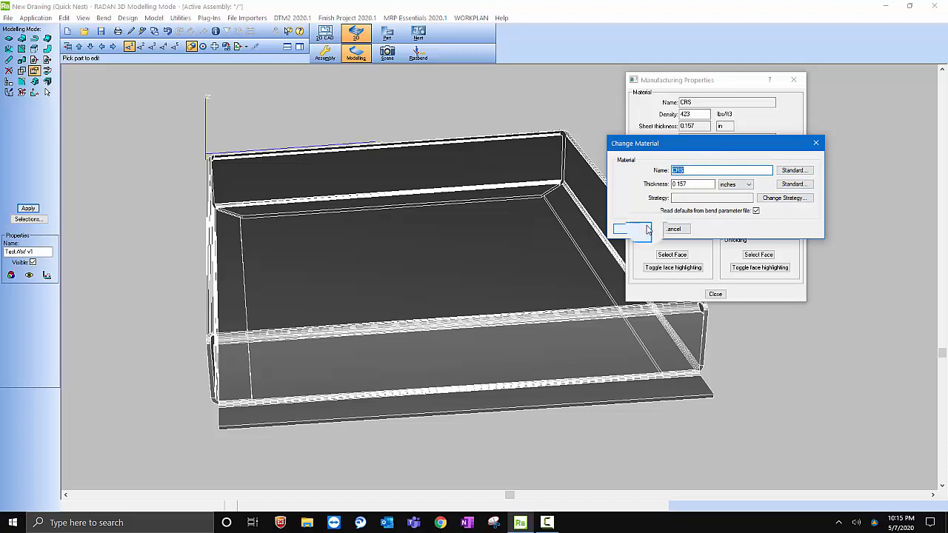
click(793, 184)
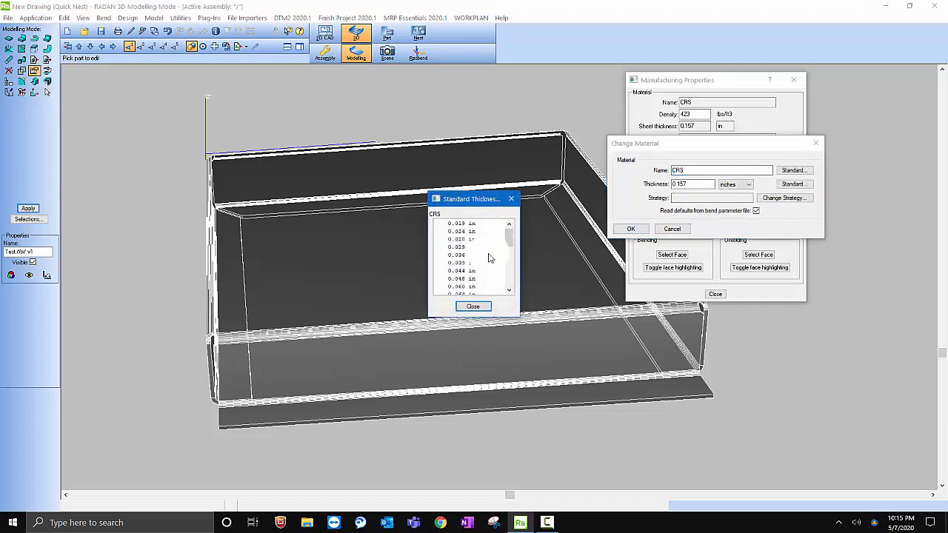
scroll(489, 266, down, 2)
scroll(487, 271, down, 2)
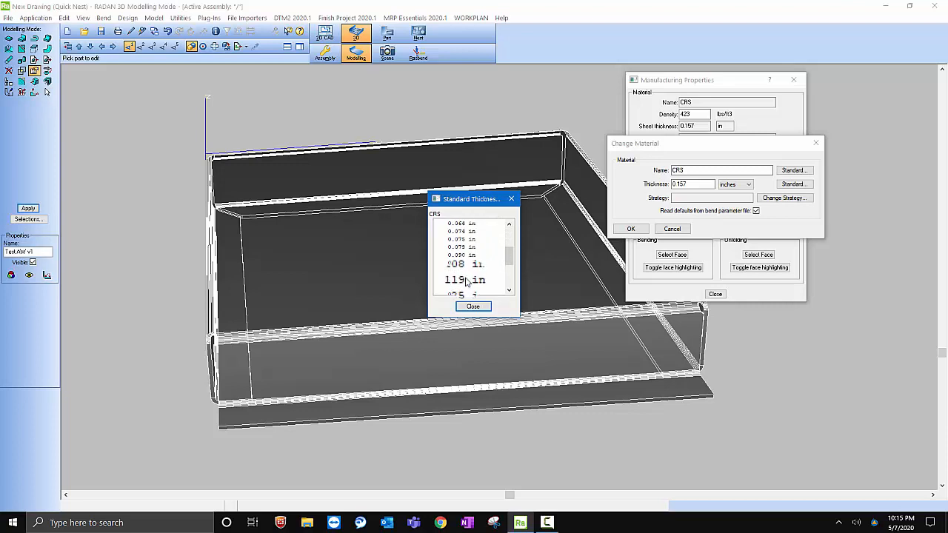
double_click(465, 280)
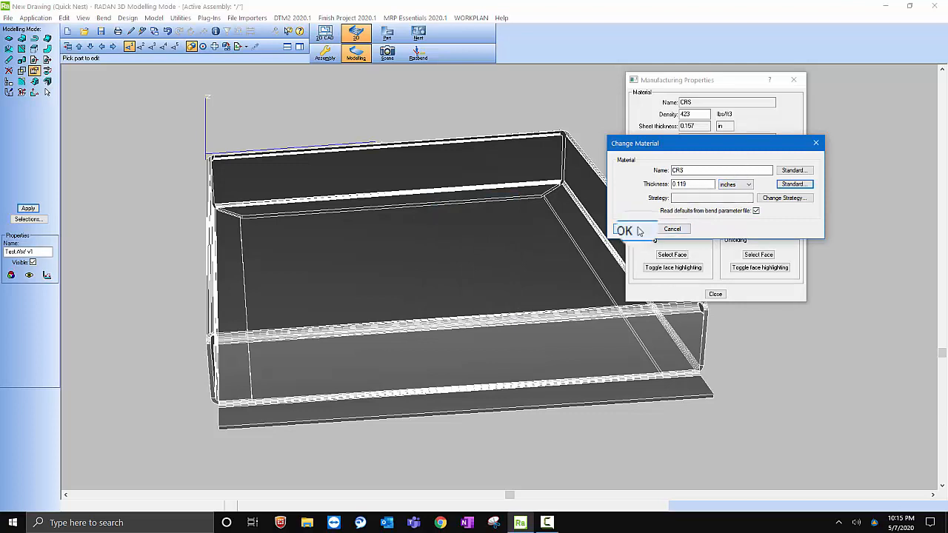
click(637, 230)
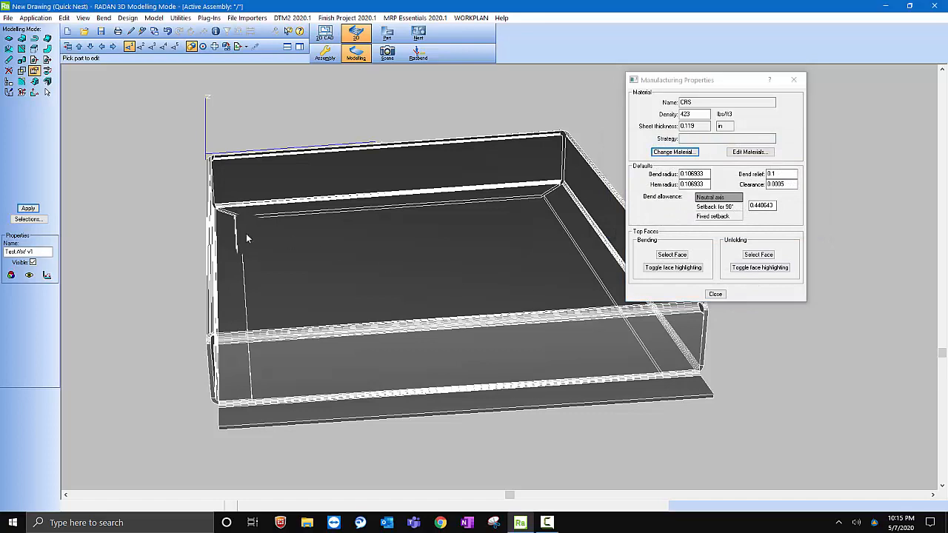
click(28, 208)
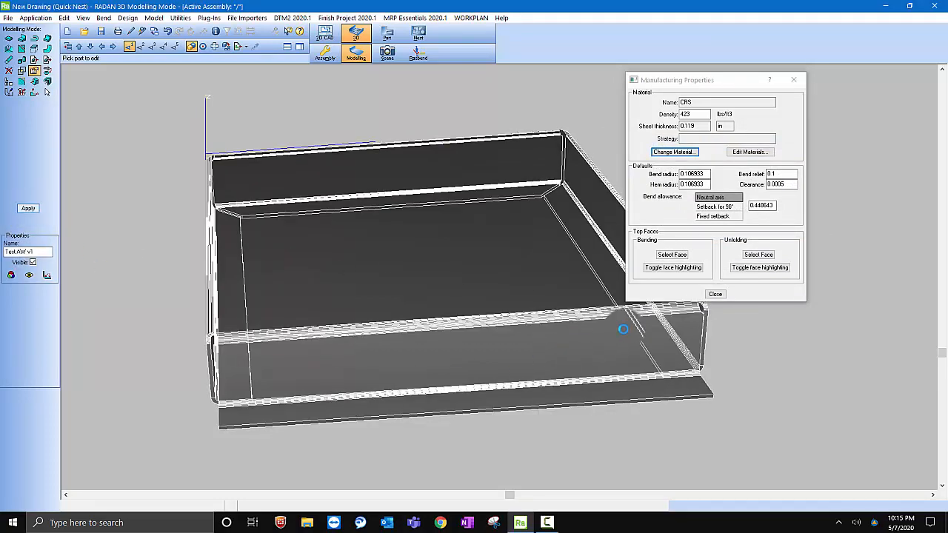
click(723, 295)
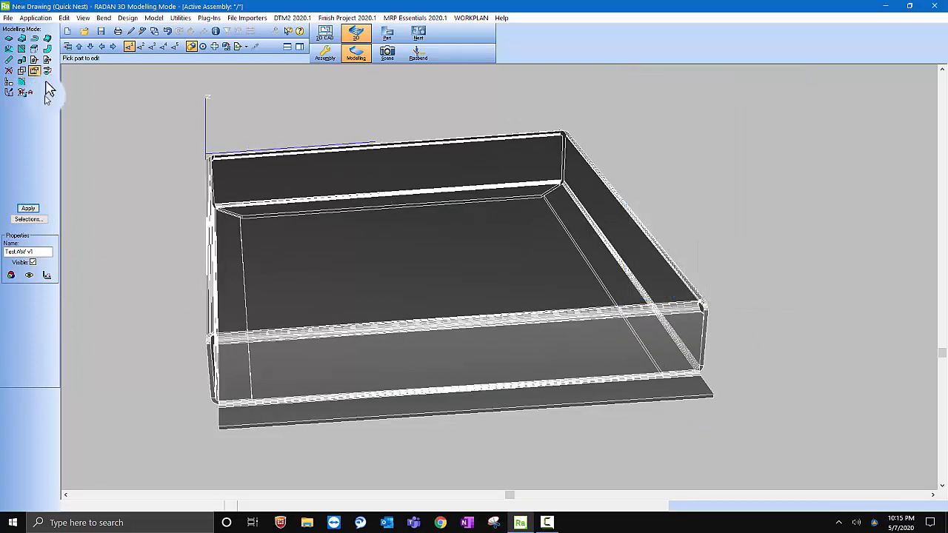
Send the edited Test AW v1 part from RADAN 3D to Radbend as a bend program
click(414, 52)
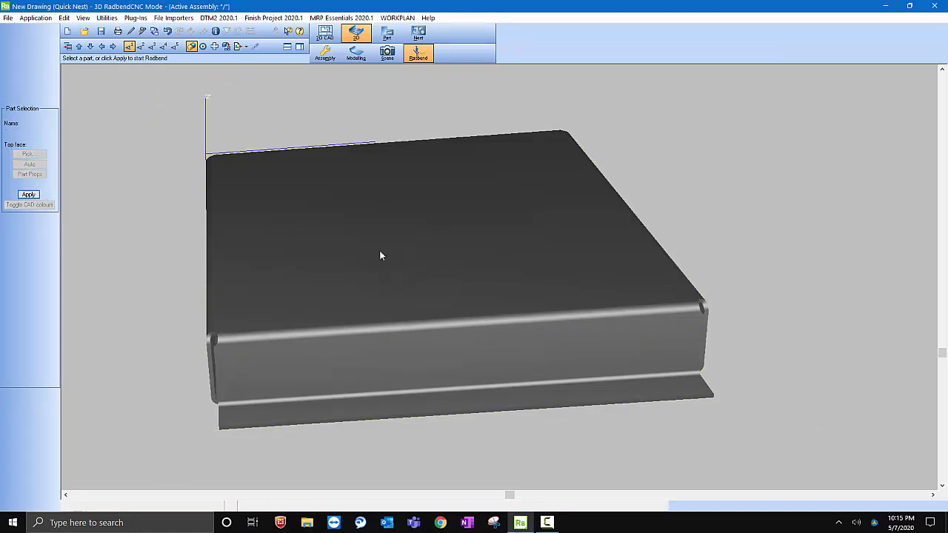
click(29, 197)
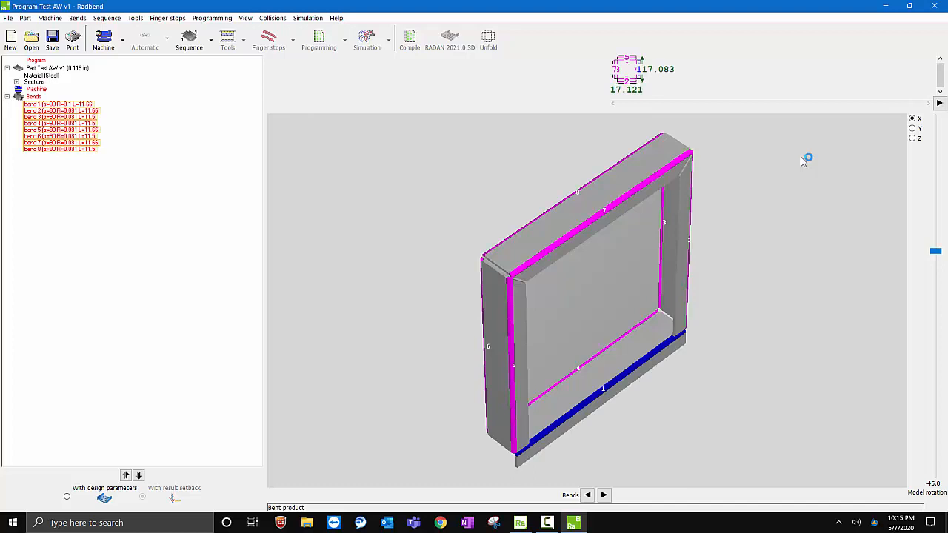
click(567, 300)
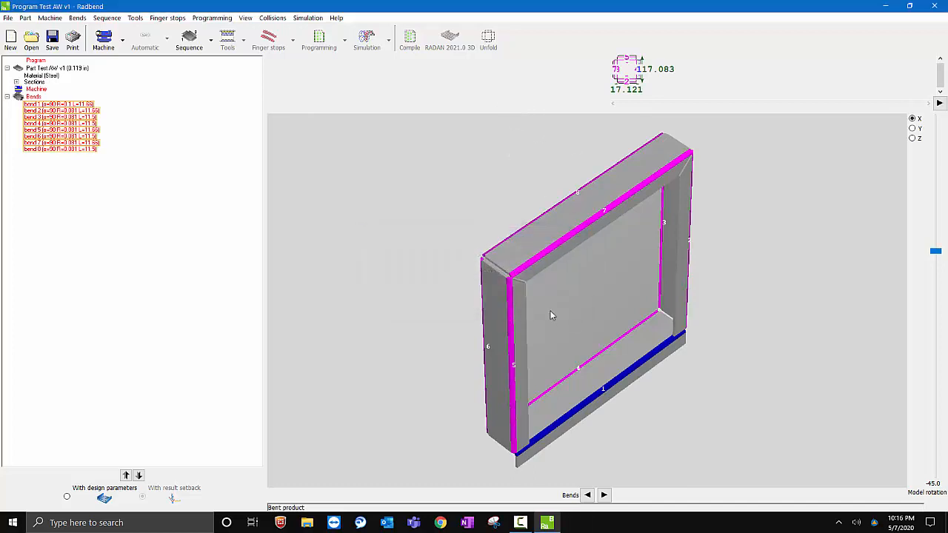
Assign the Safan 100-3100 machine to the bend program and narrow the program tree
click(122, 41)
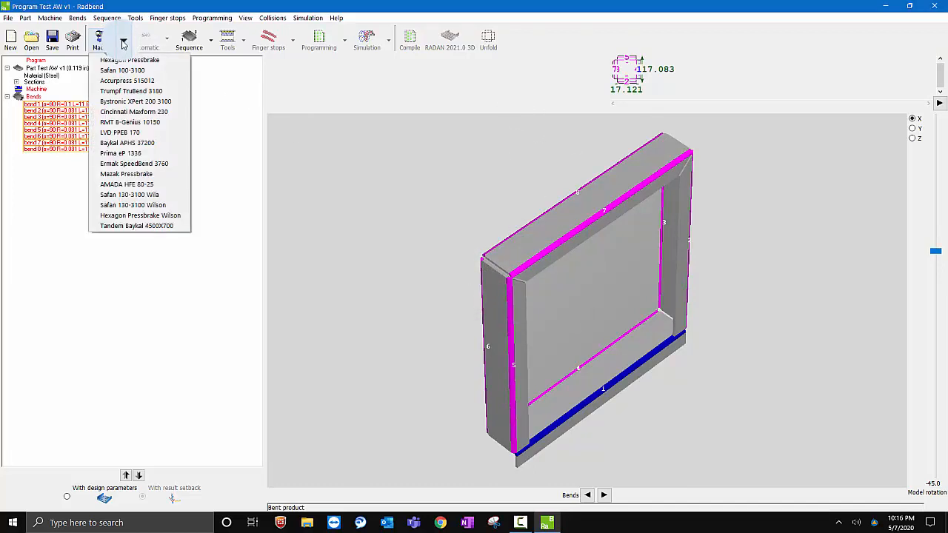
click(129, 71)
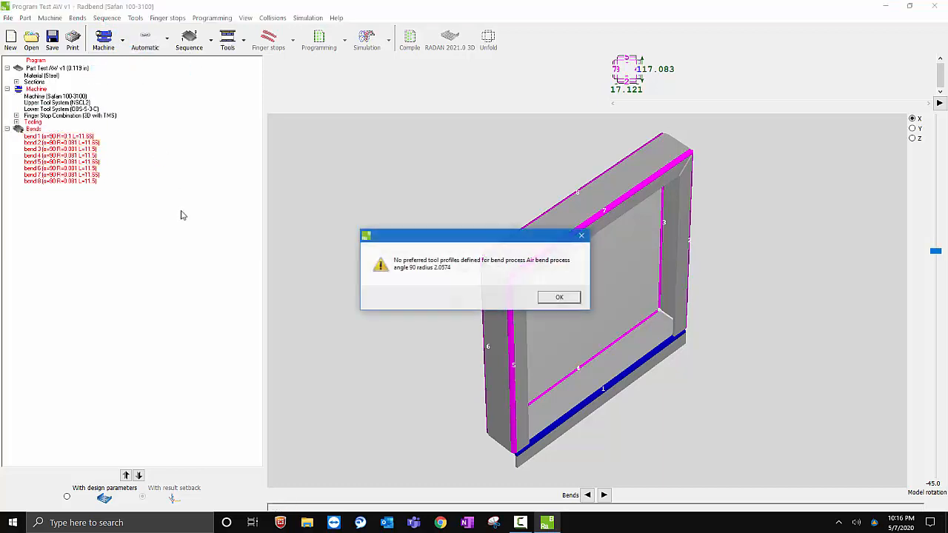
click(561, 299)
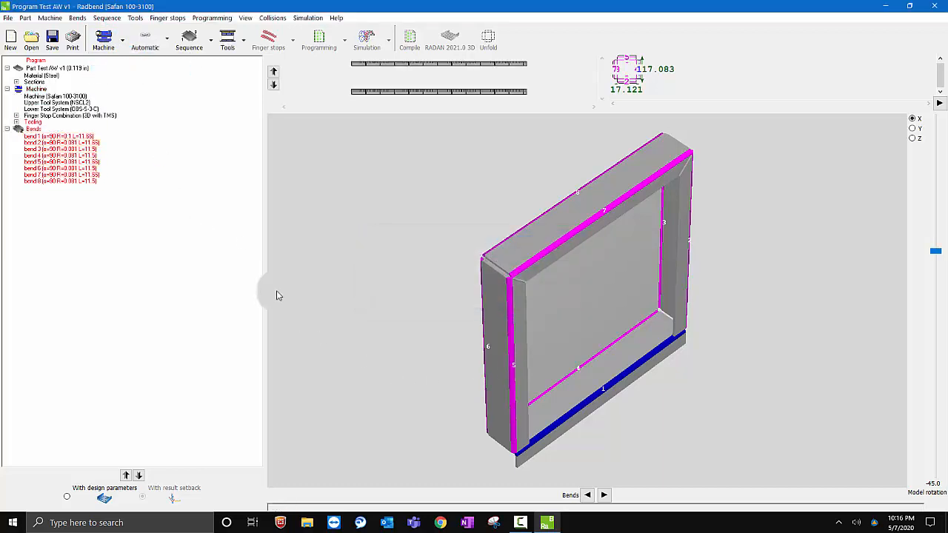
drag(266, 253, 180, 241)
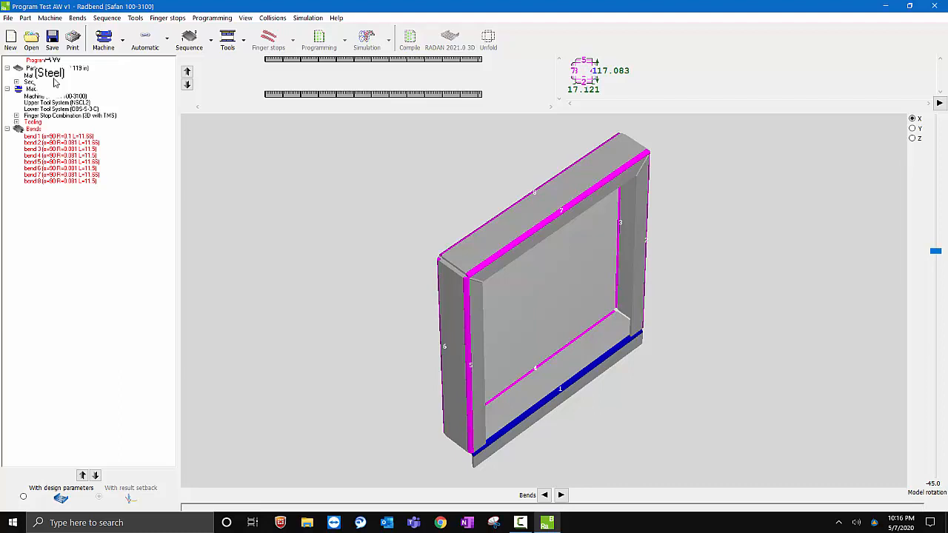
Examine the Steel material's alias names in the materials table of the Tool/Material Editor
click(135, 18)
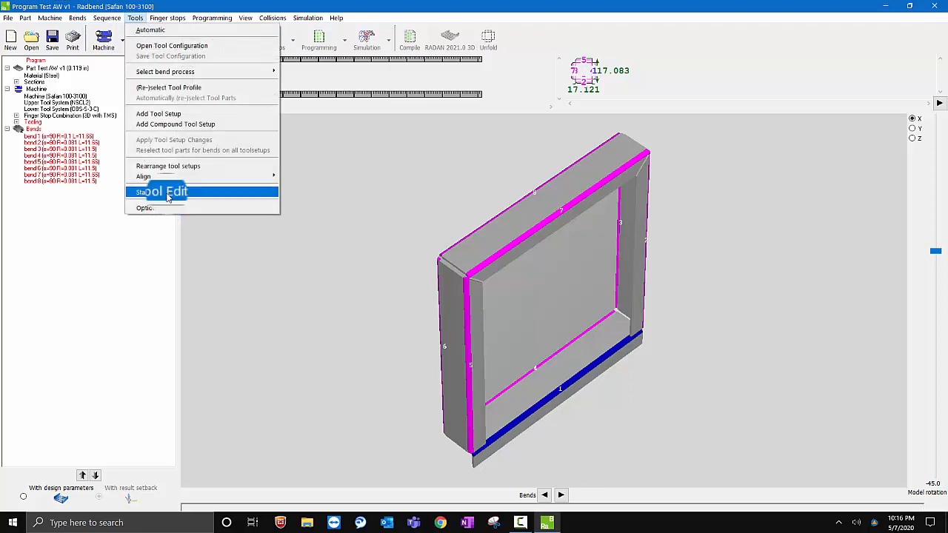
click(169, 194)
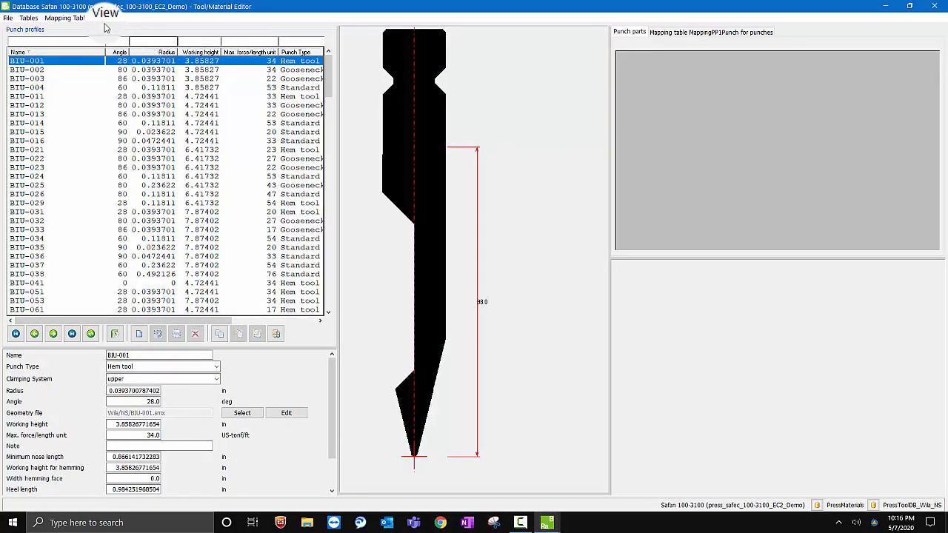
click(28, 18)
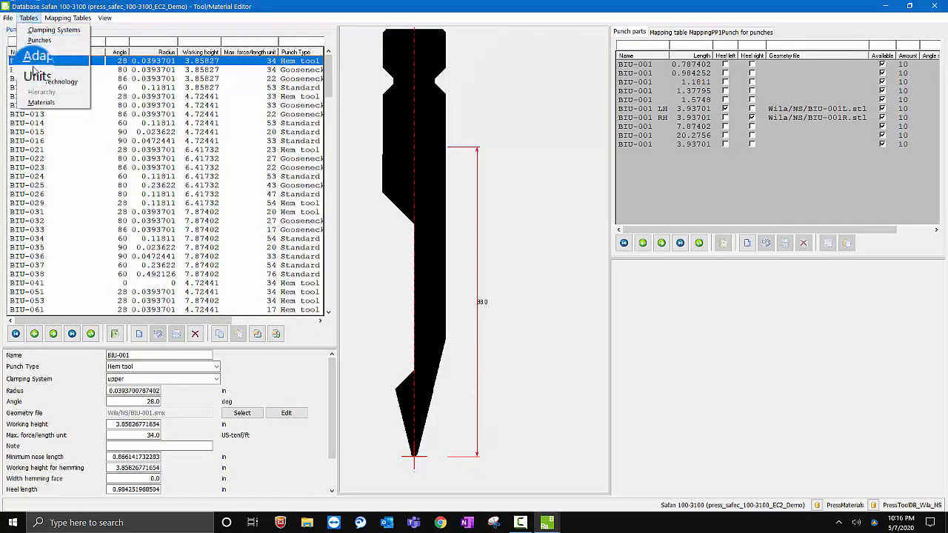
click(40, 103)
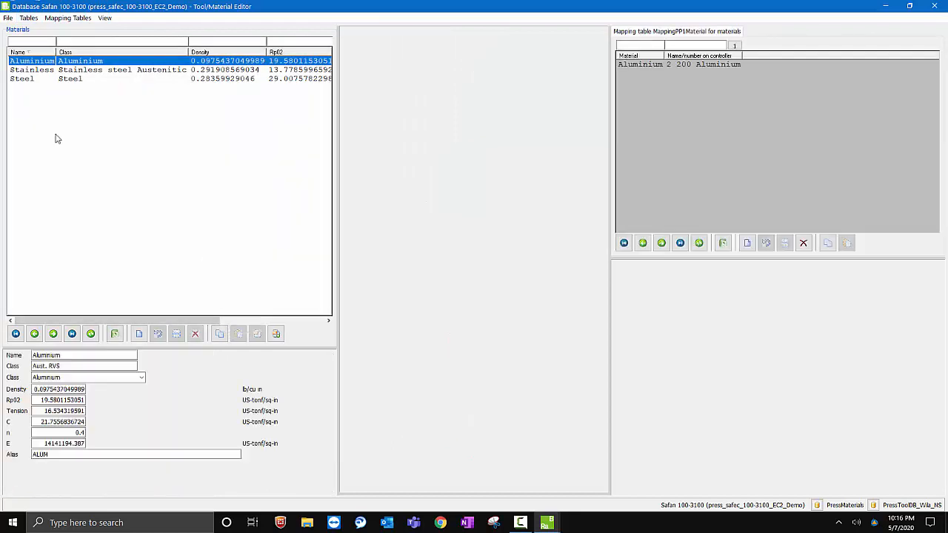
click(23, 80)
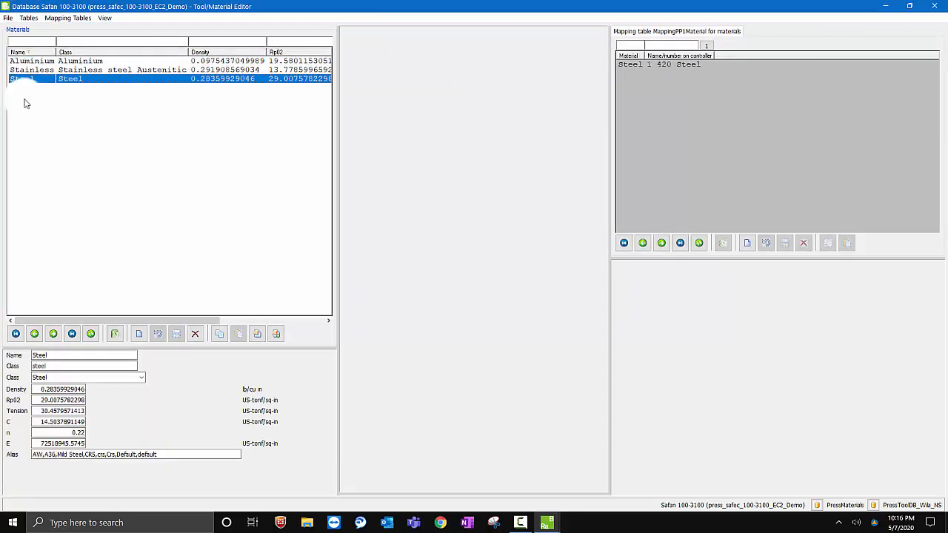
double_click(44, 454)
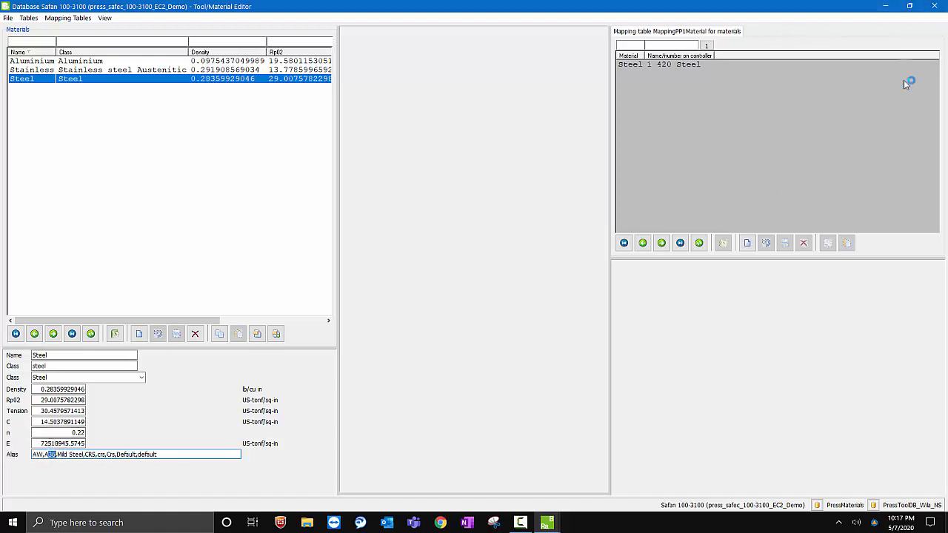
click(937, 7)
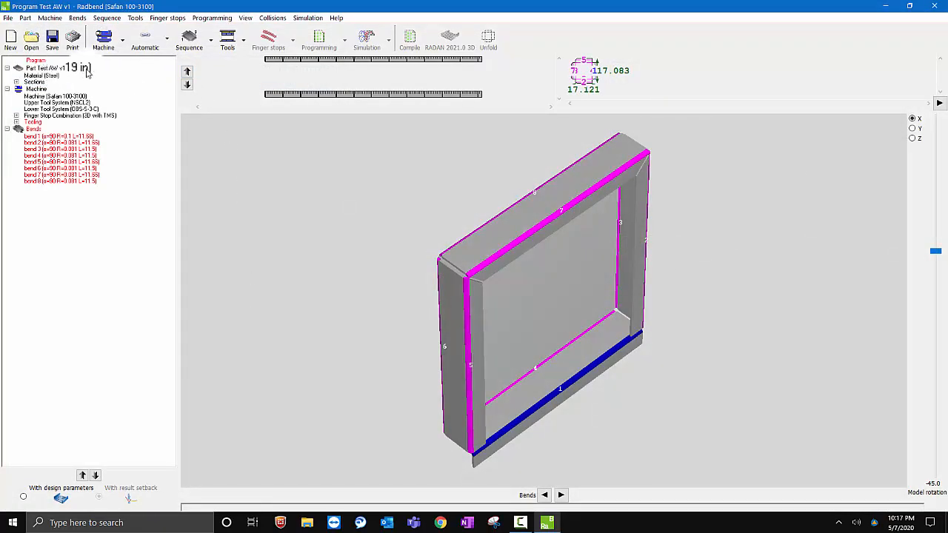
Generate the bending solution automatically for all bends and run the machine simulation
click(143, 44)
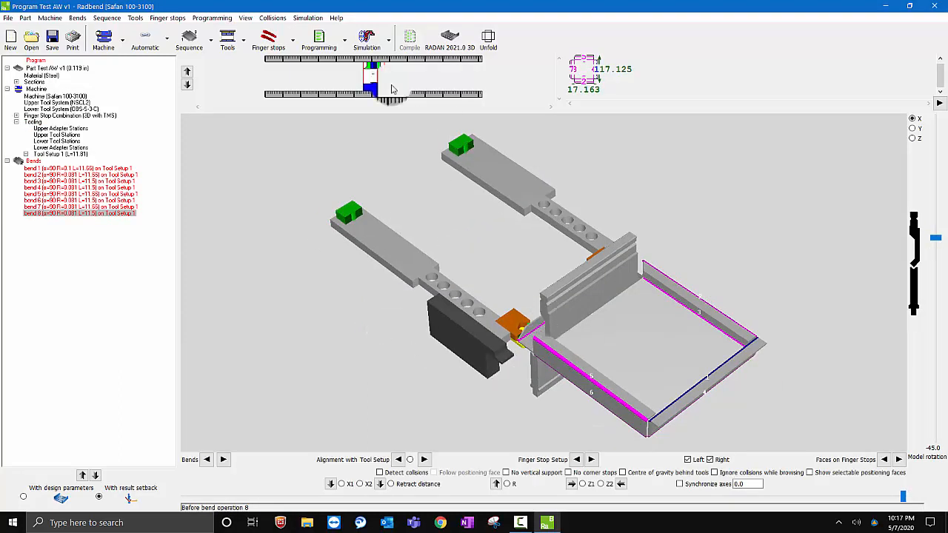
click(367, 41)
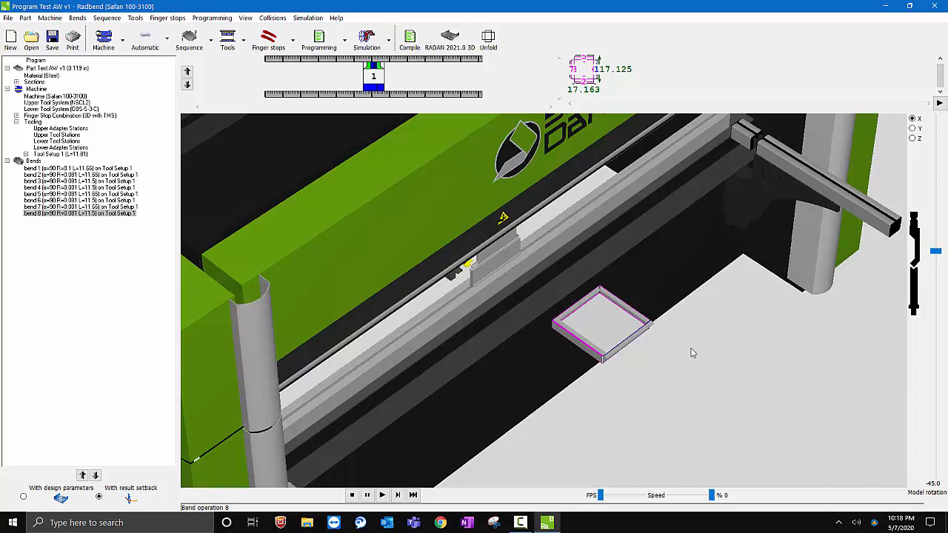
scroll(584, 306, down, 3)
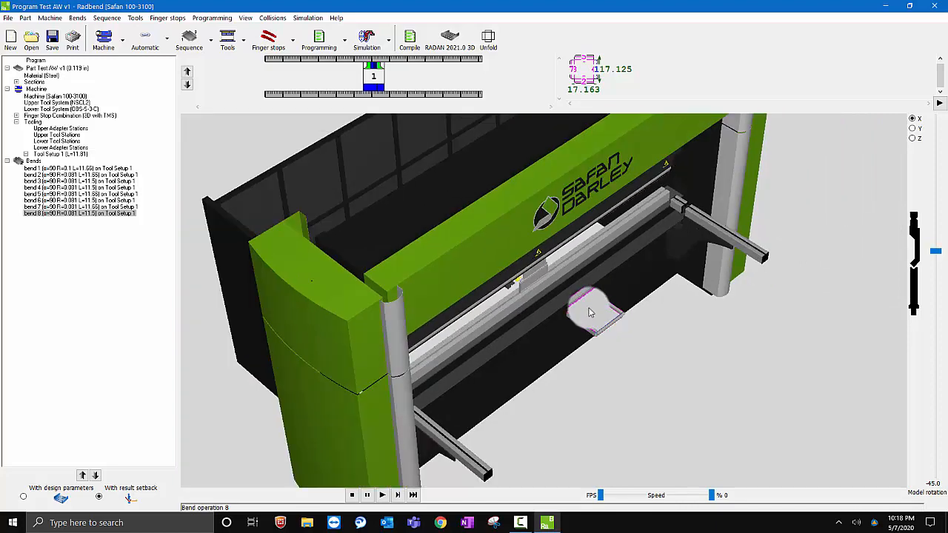
Leave the simulated bend program in Radbend and return to RADAN 3D in Modelling mode
scroll(591, 295, up, 1)
mouse_move(517, 361)
middle_down()
mouse_move(601, 348)
mouse_move(612, 361)
mouse_move(505, 365)
mouse_move(510, 345)
mouse_move(521, 360)
mouse_move(512, 354)
middle_up()
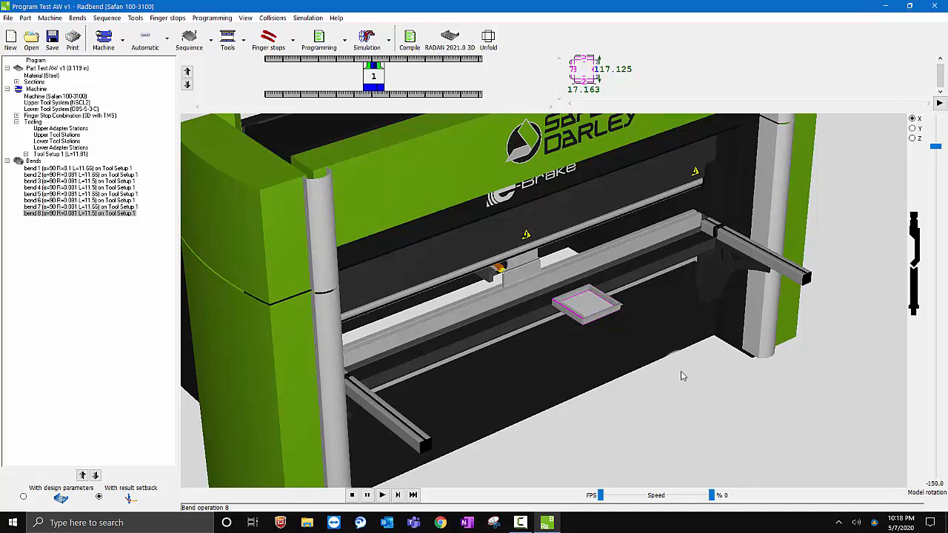
click(478, 299)
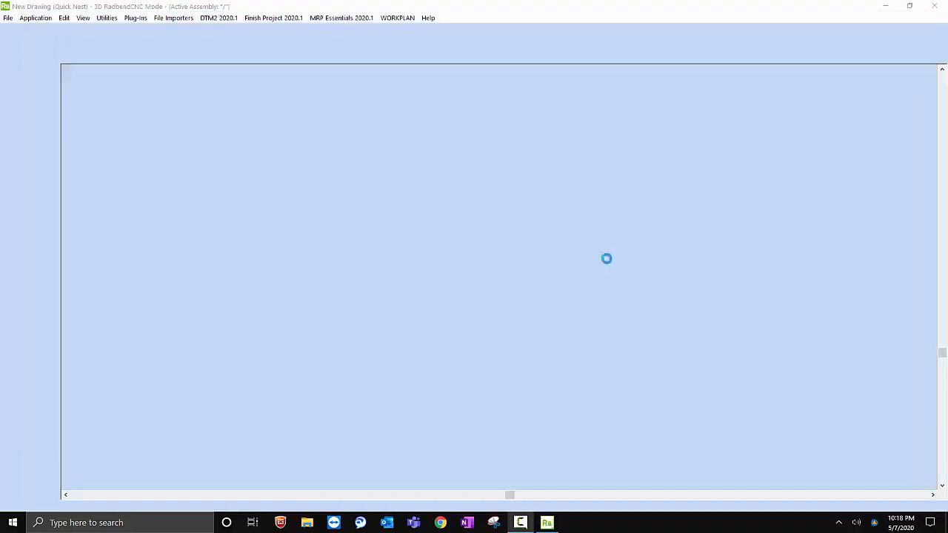
click(356, 52)
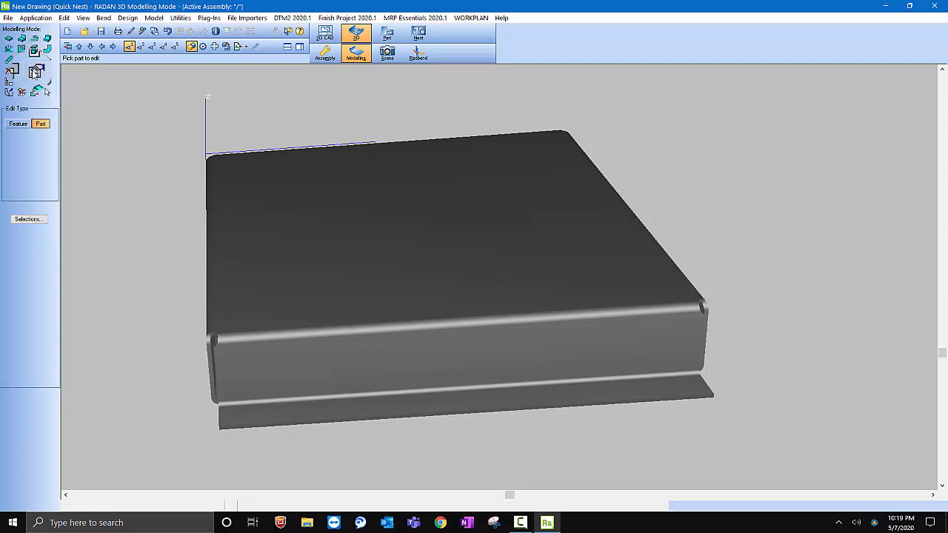
Review the manufacturing properties of the Test AW v1 part, including its material, sheet thickness and bend defaults
click(36, 72)
click(387, 258)
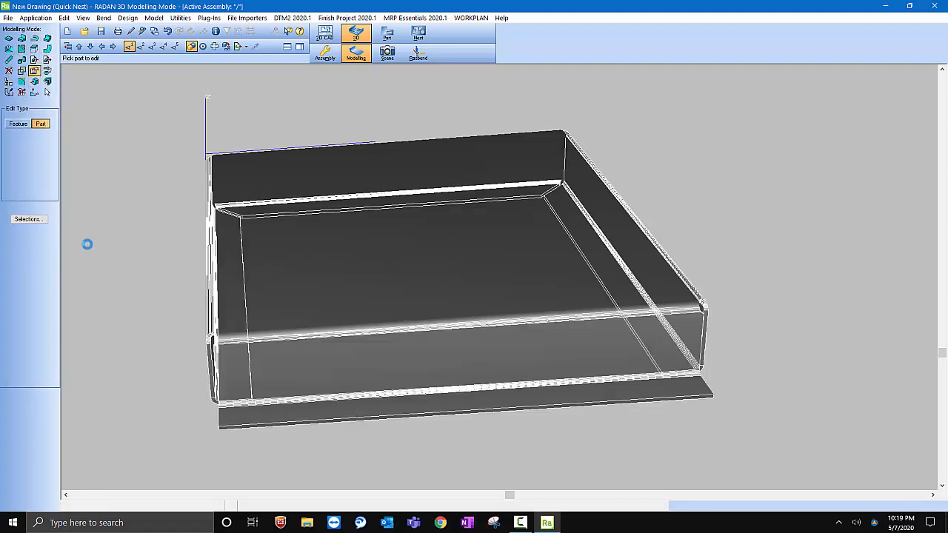
click(46, 275)
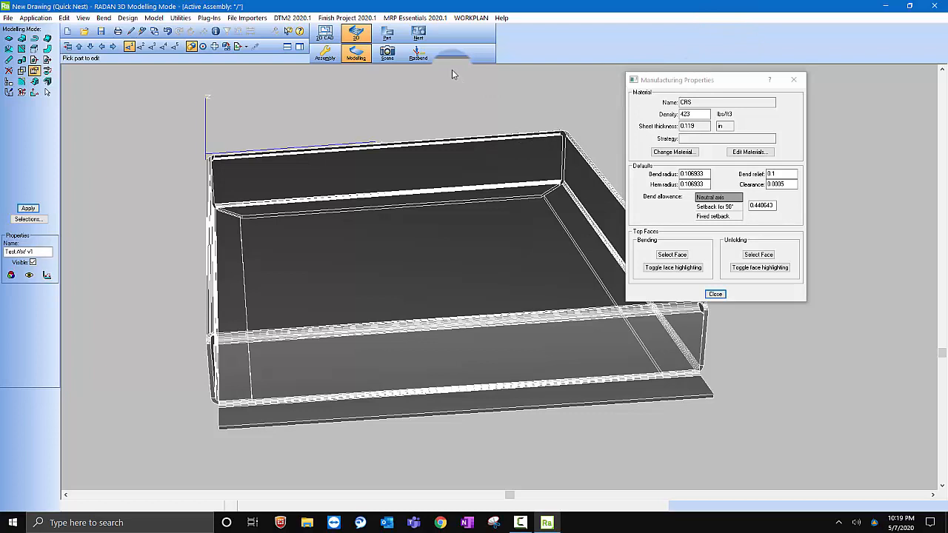
click(793, 79)
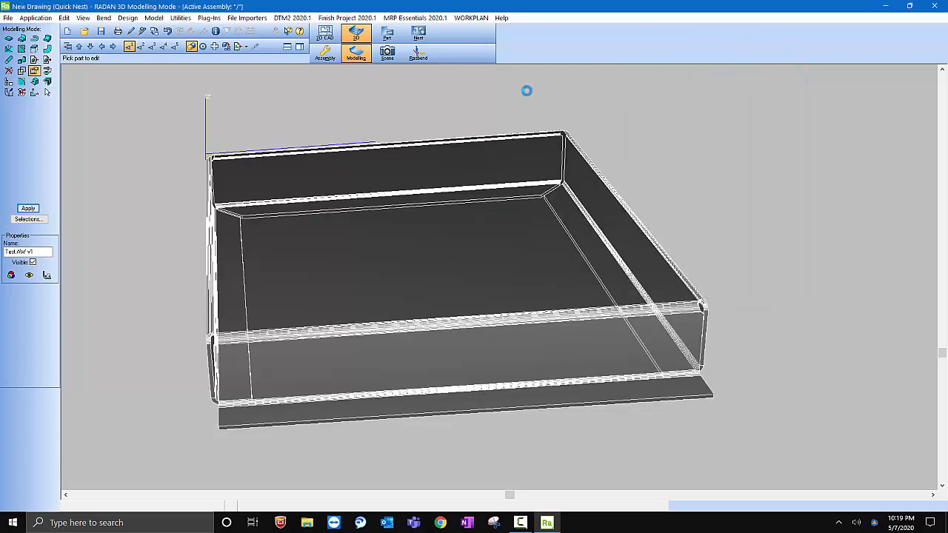